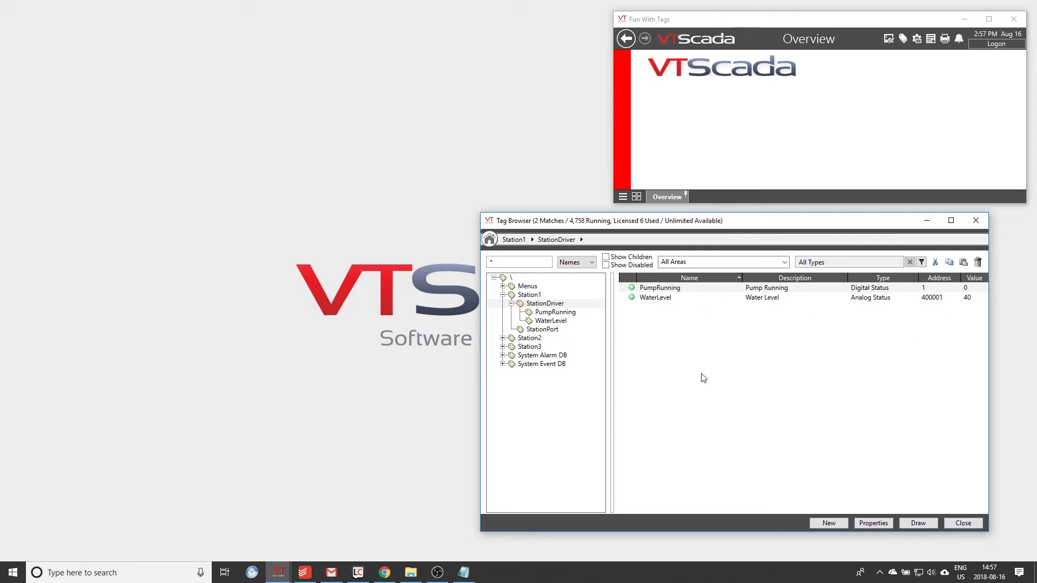
Expand Station2 and Station3 down to their StationDriver tags and shift the Tag Browser window slightly aside.
double_click(524, 339)
double_click(529, 365)
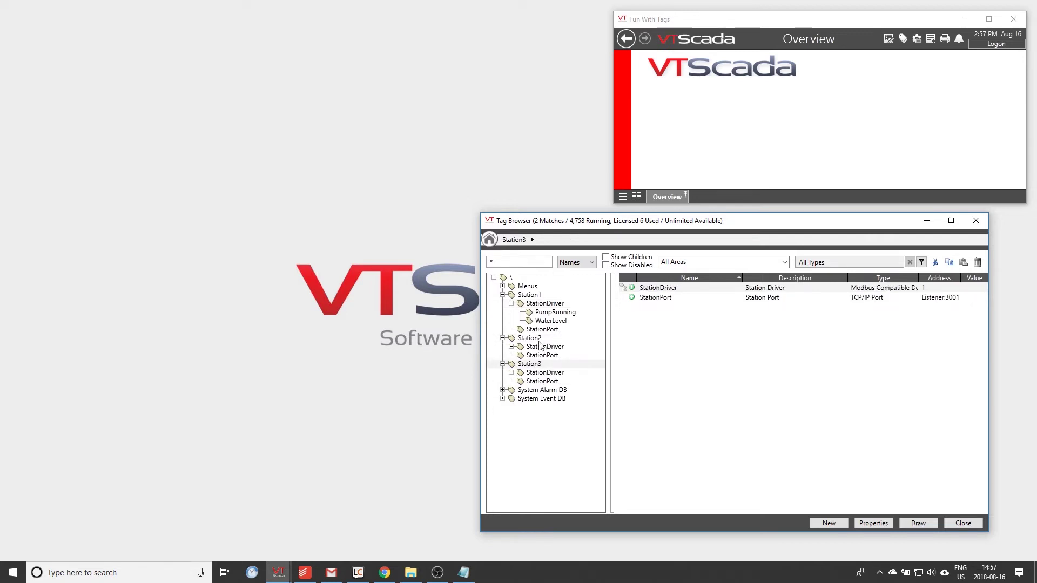
double_click(542, 347)
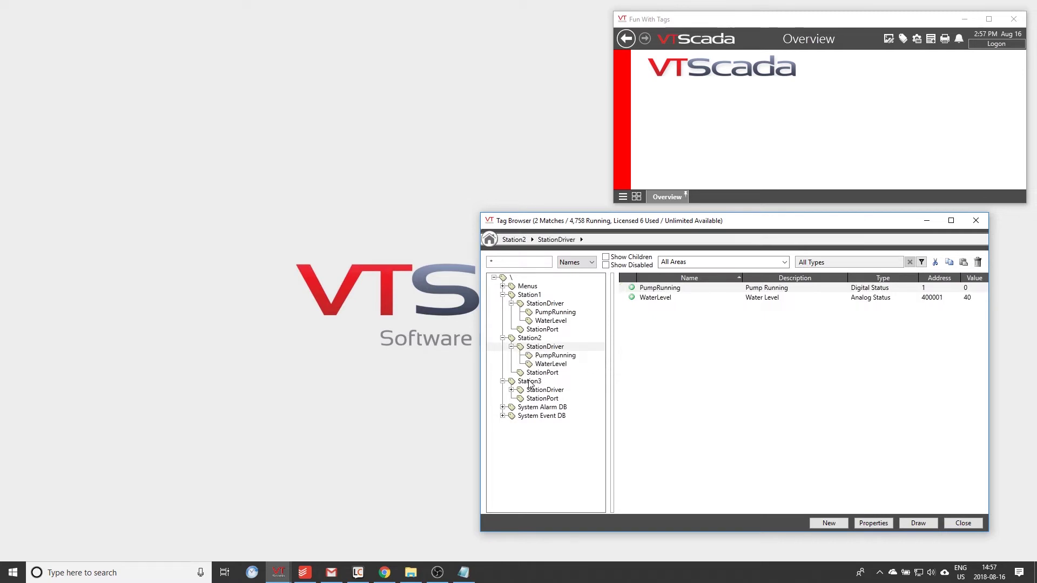
double_click(533, 390)
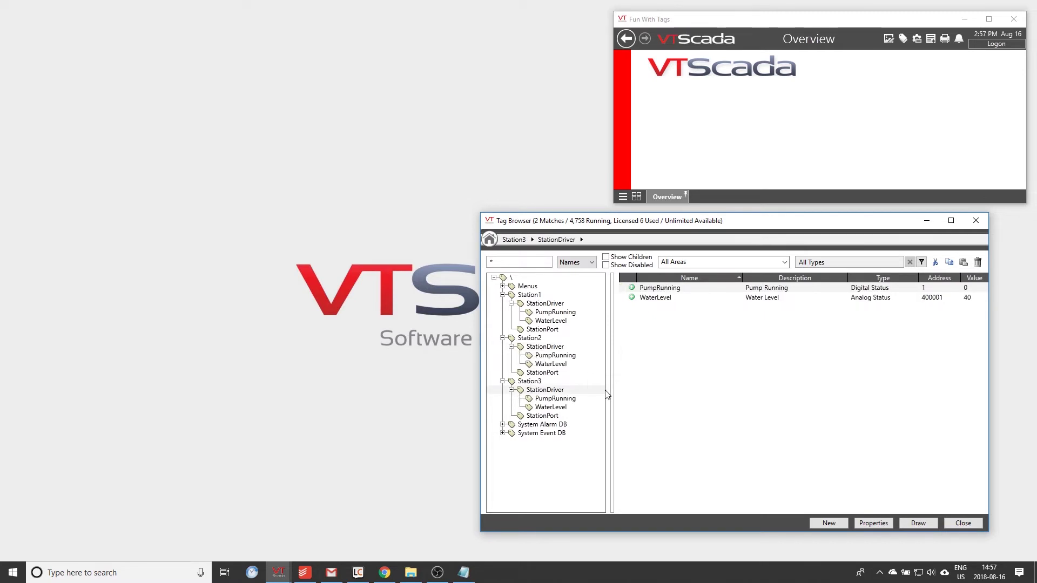
drag(737, 221, 772, 222)
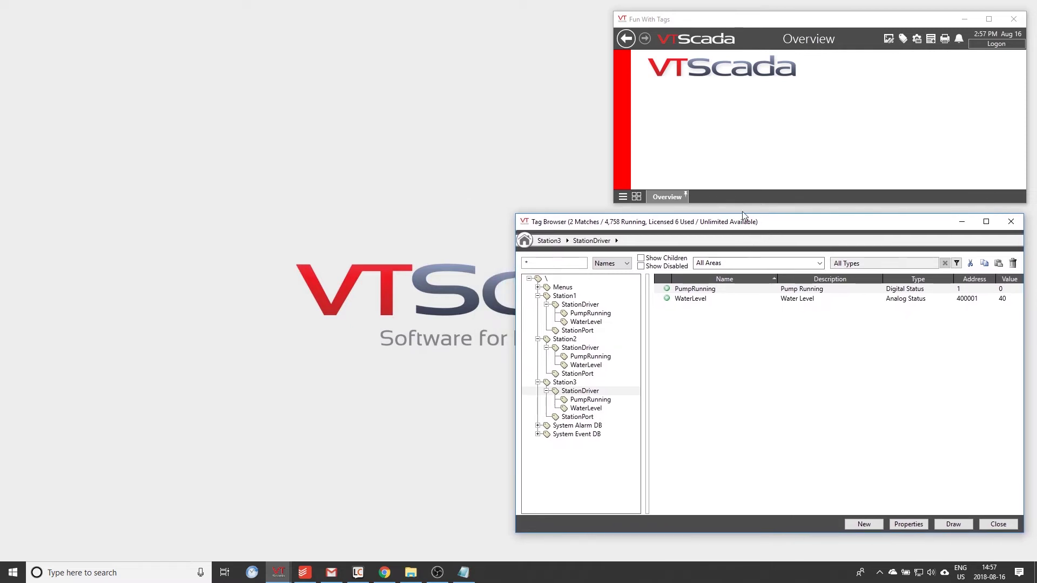
Switch to File Explorer, create a folder named CSVHistory inside the FunWithTags Data folder, and open it.
click(411, 575)
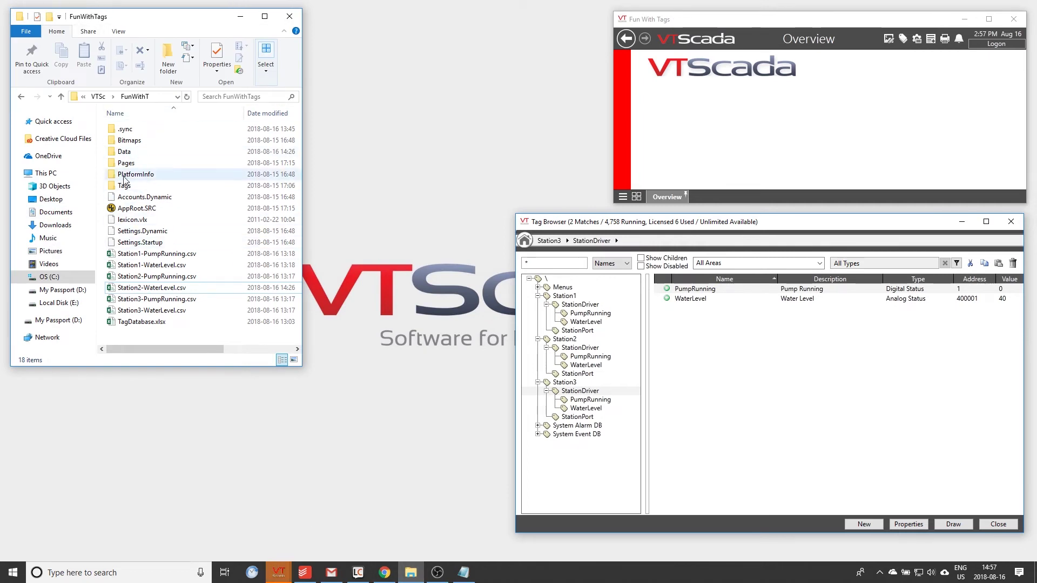
double_click(122, 153)
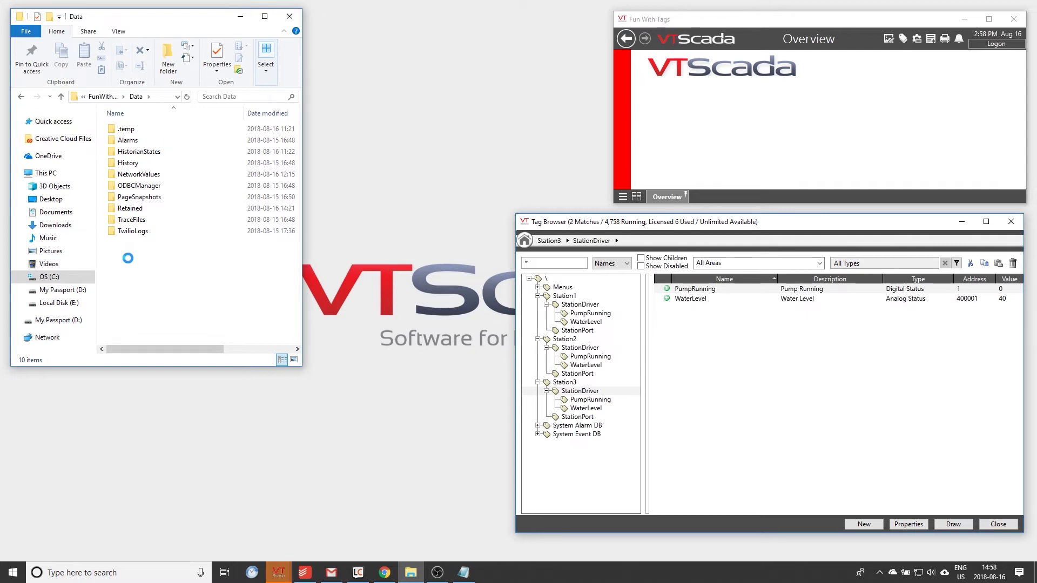
right_click(128, 259)
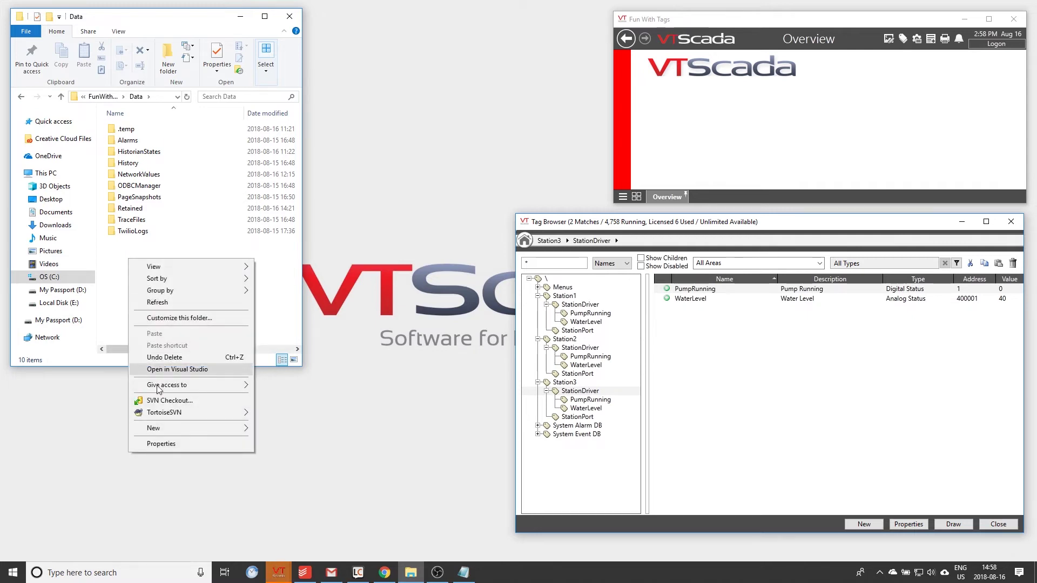
mouse_move(162, 427)
click(275, 430)
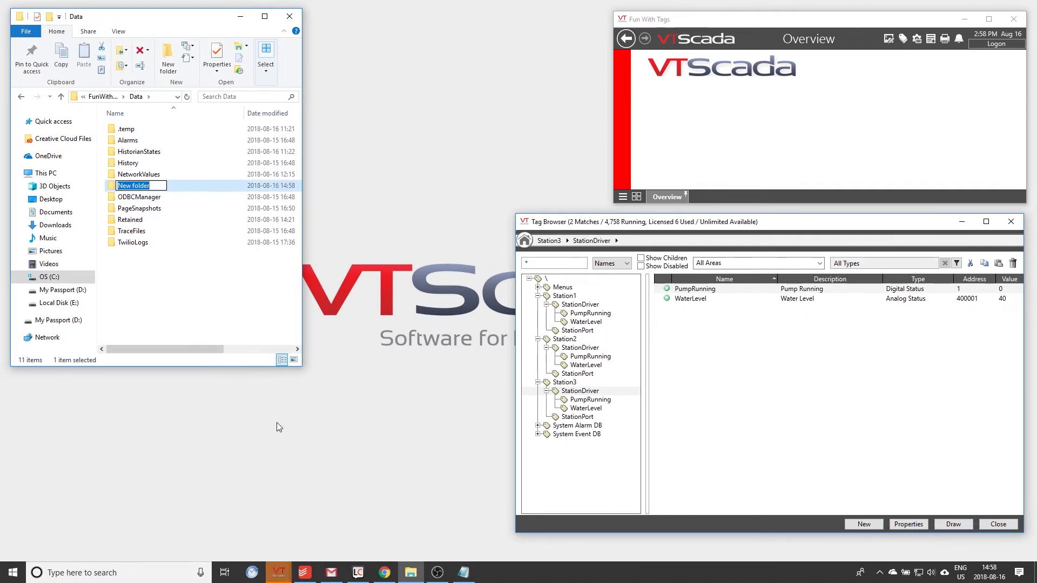
text(CSVHistory)
key(Return)
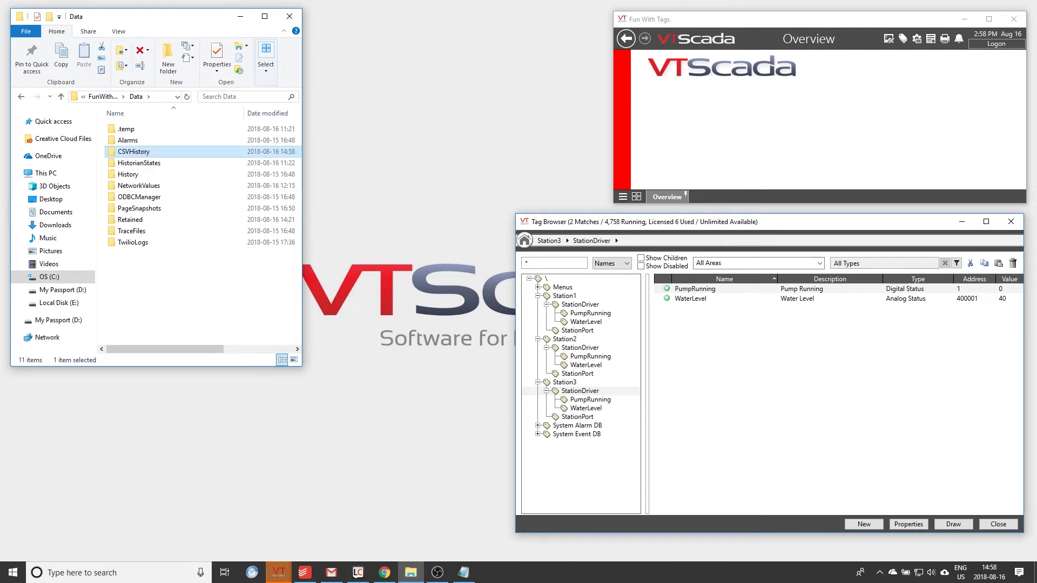
double_click(145, 155)
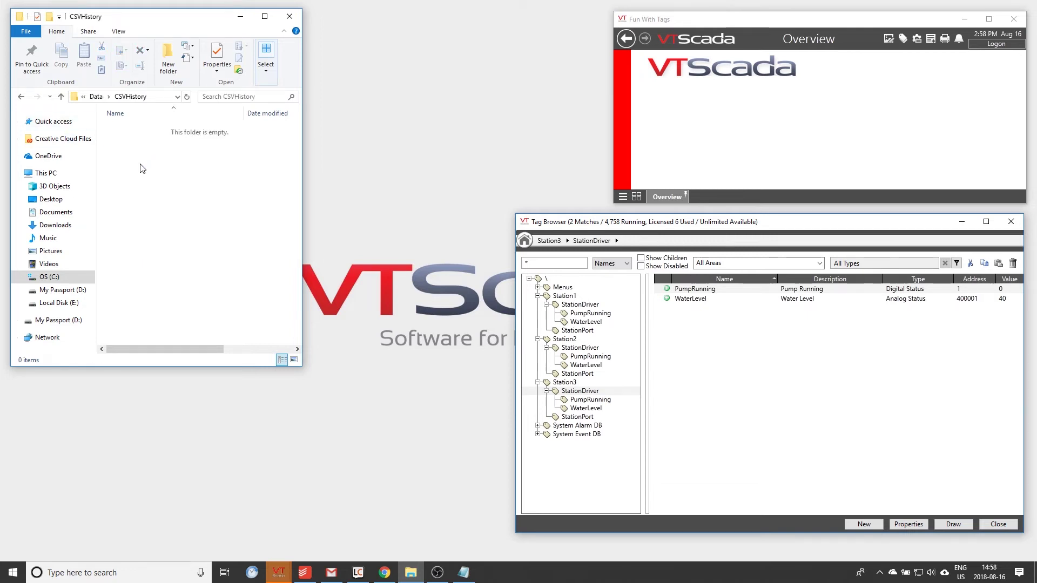
Copy the six PumpRunning and WaterLevel CSV files of Stations 1 to 3 from FunWithTags into Data\CSVHistory.
click(83, 97)
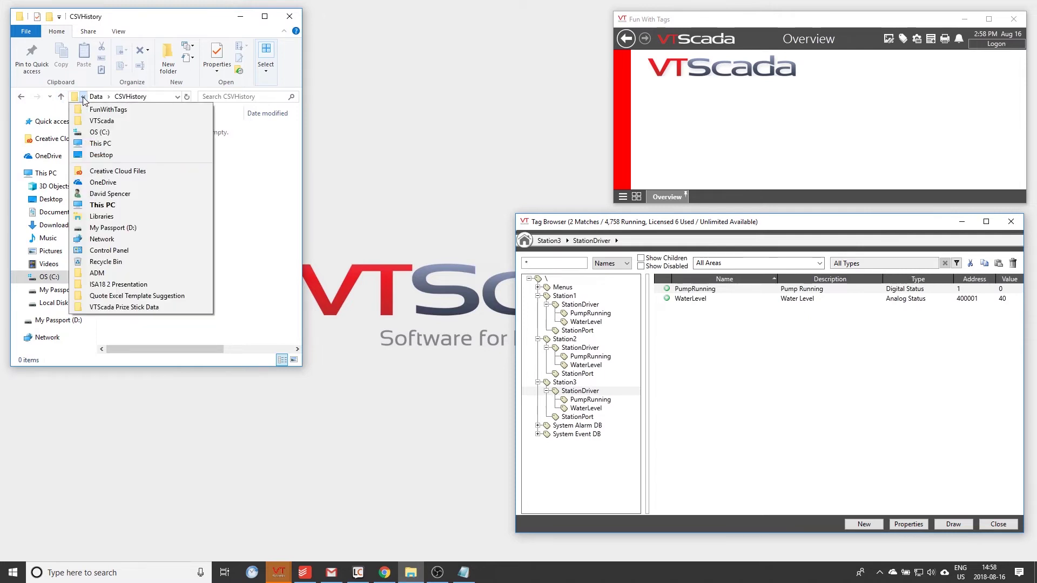
click(108, 110)
click(131, 254)
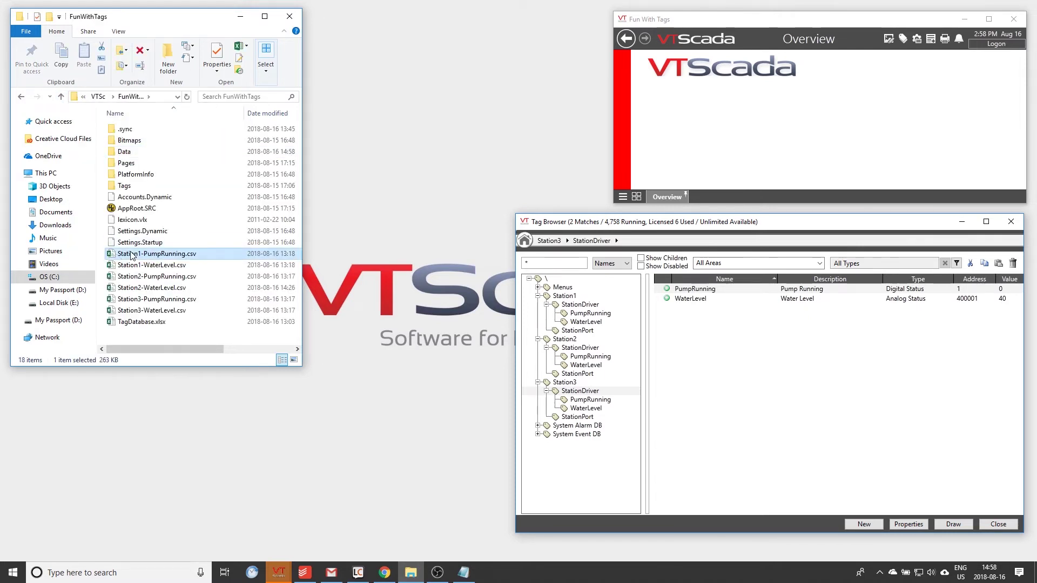
shift+click(138, 312)
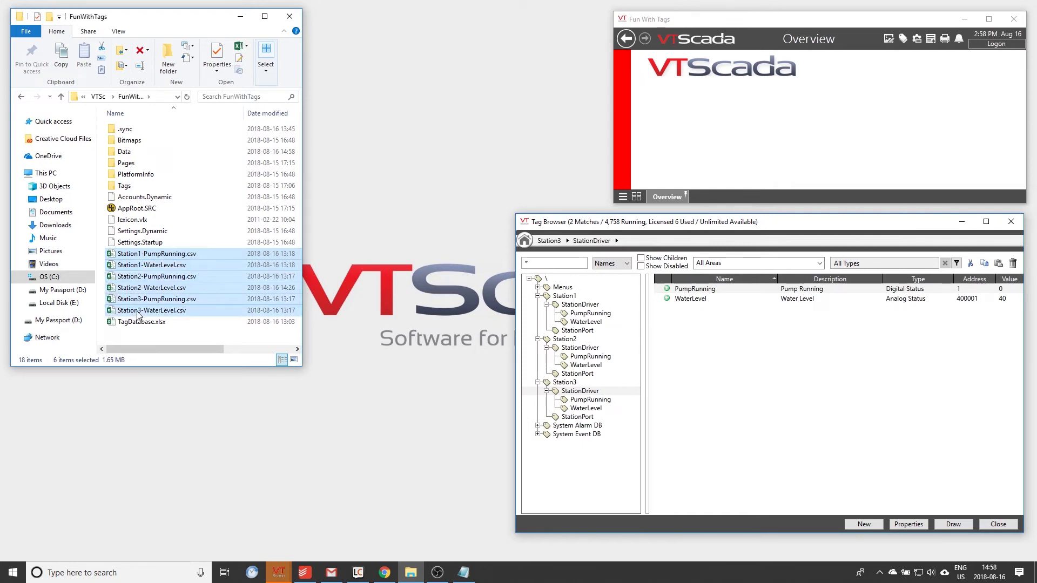
key(ctrl+c)
double_click(125, 153)
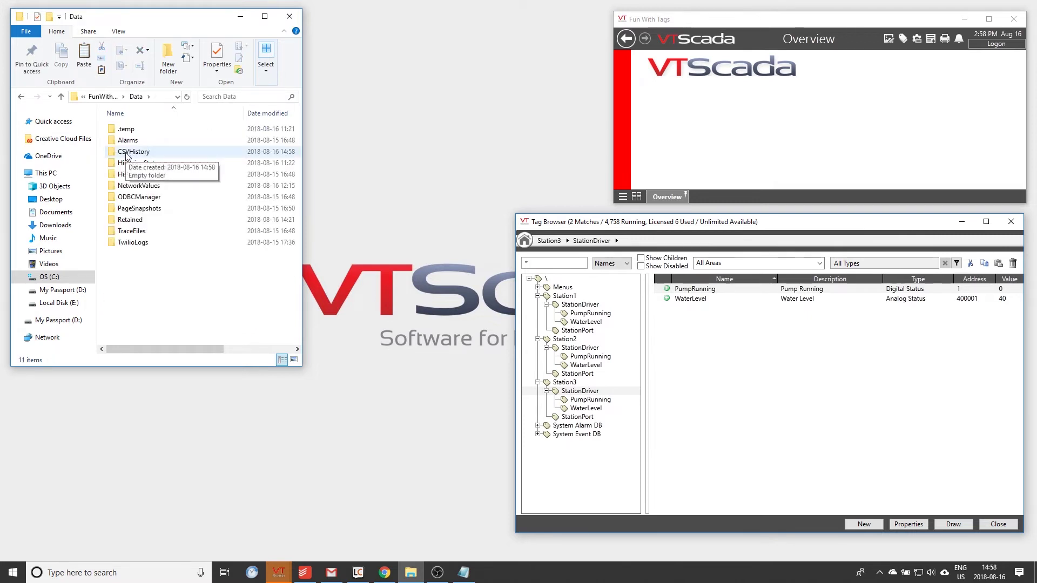
double_click(127, 153)
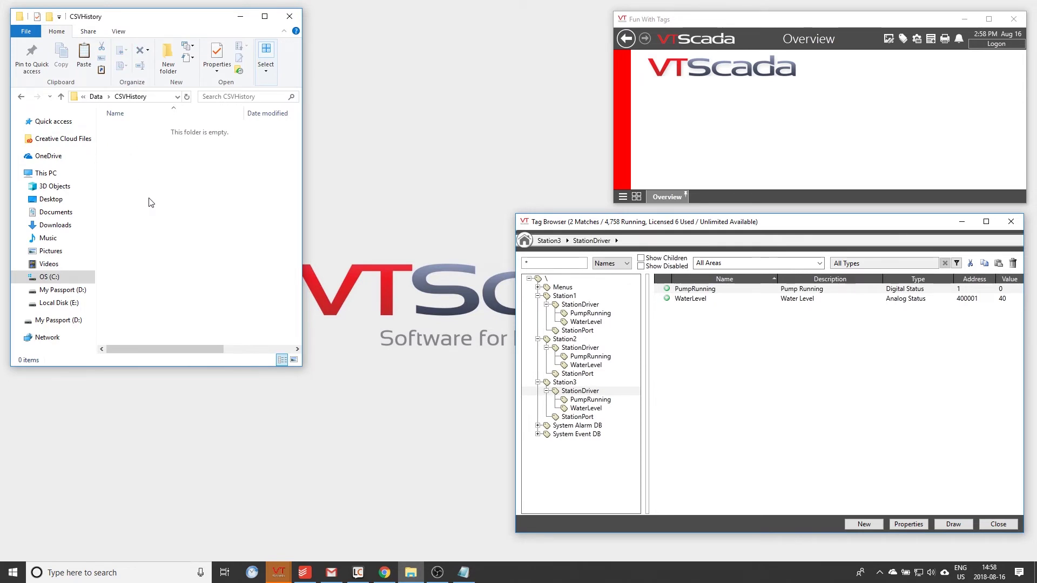
key(ctrl+v)
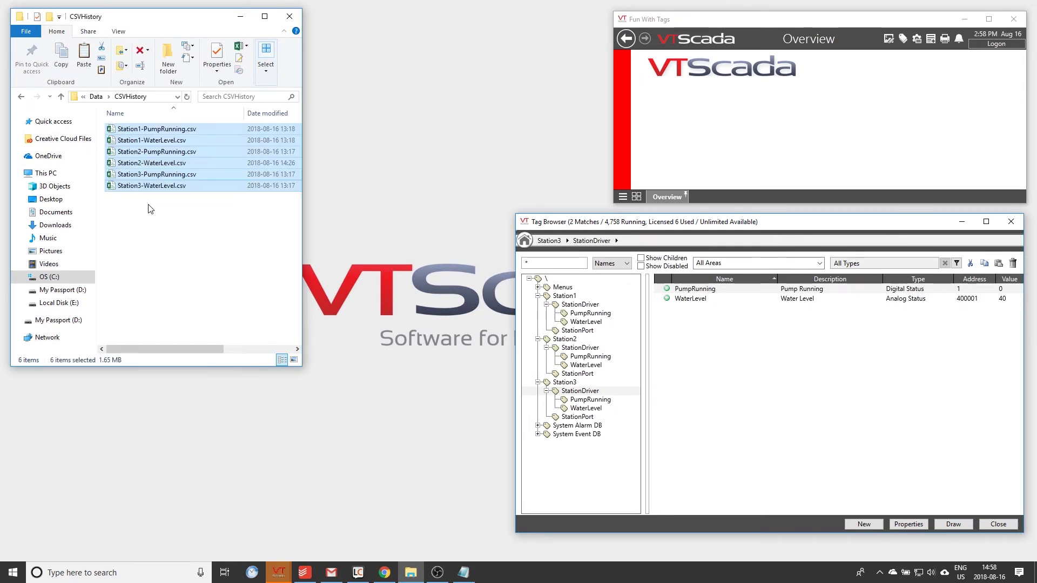
click(149, 205)
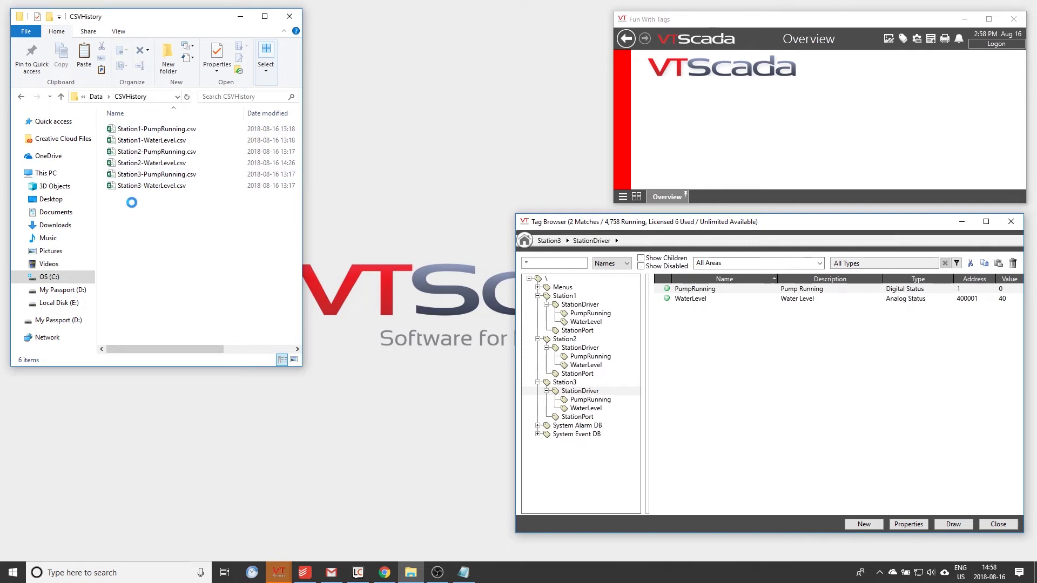
Create a new text document in the CSVHistory folder and name it TagMapping.CSV, accepting the extension change.
right_click(132, 203)
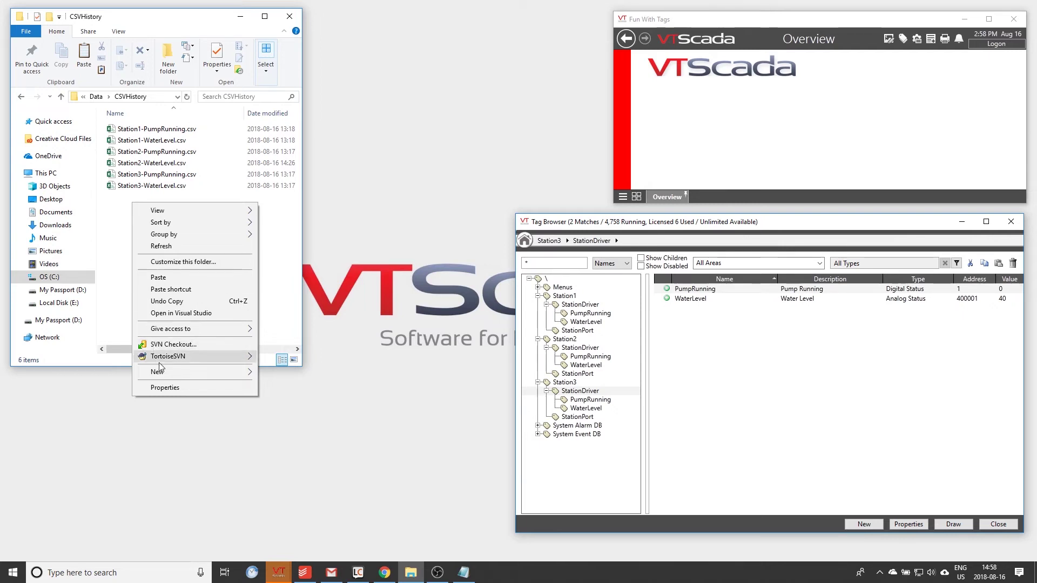
mouse_move(209, 375)
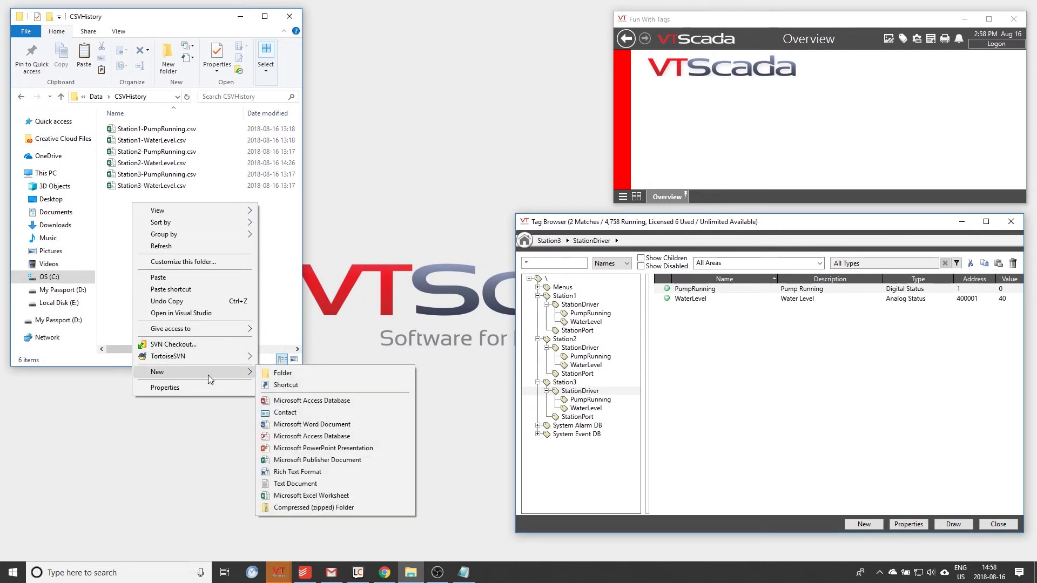
click(296, 484)
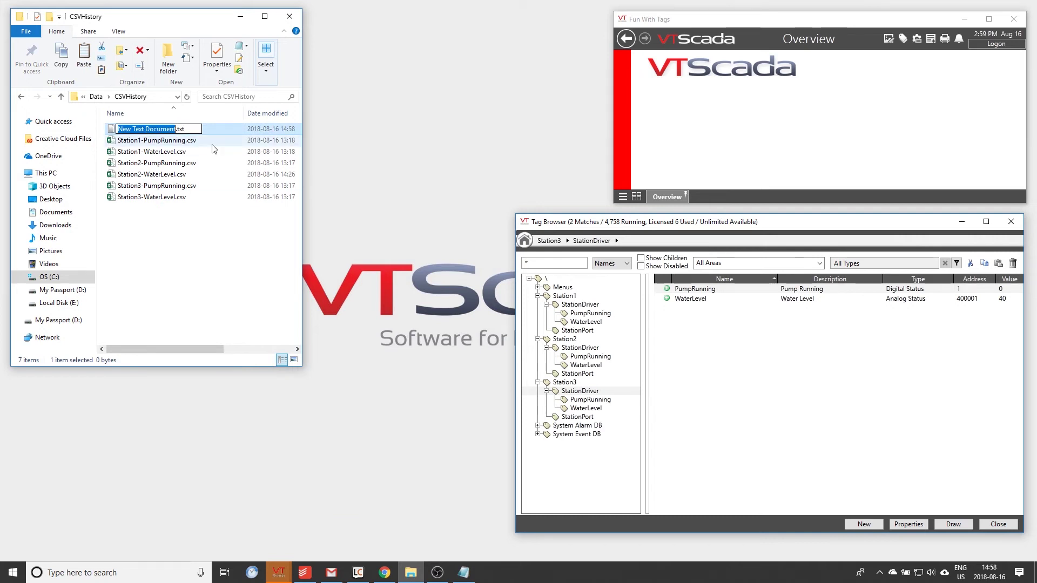
text(tagMappi)
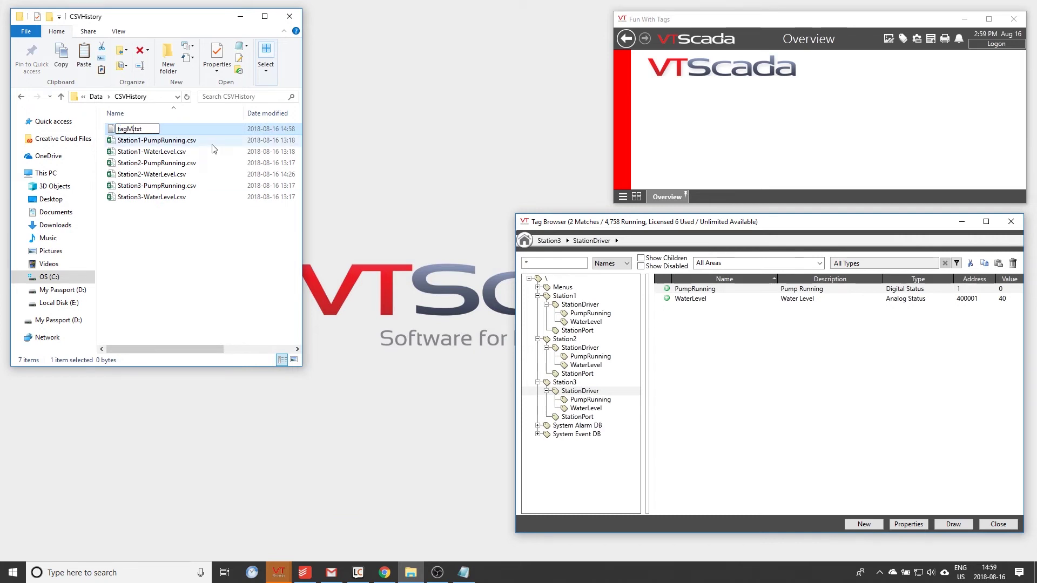
text(ng)
key(Delete)
key(Delete)
key(Delete)
key(Delete)
text(.CSV)
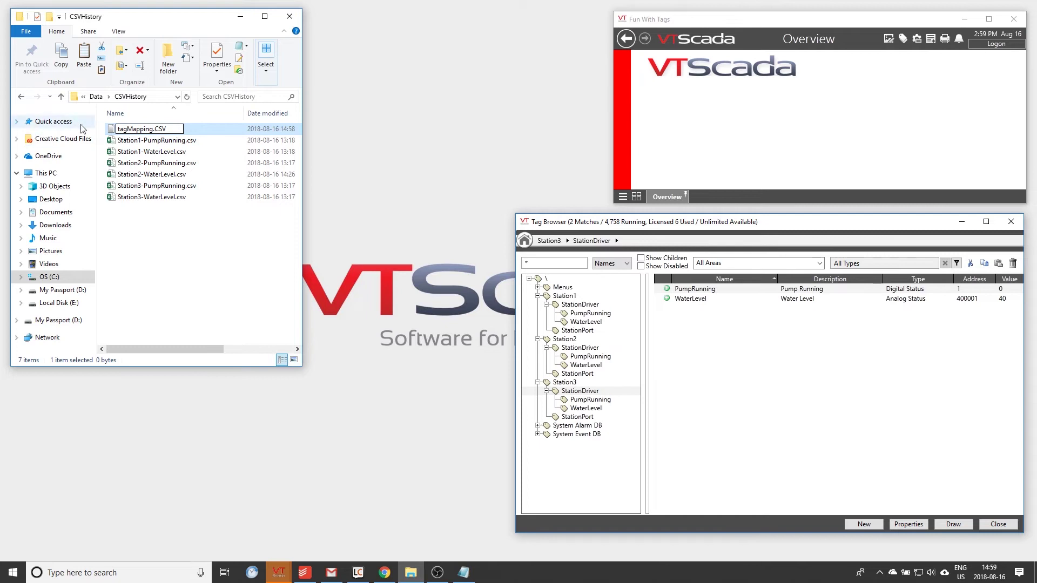
key(Delete)
text(T)
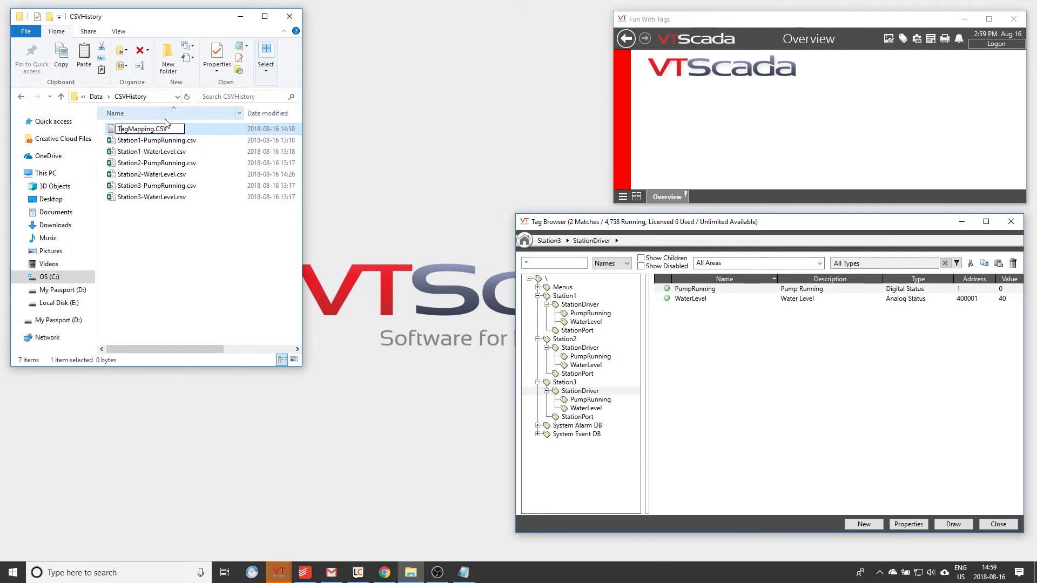
key(Return)
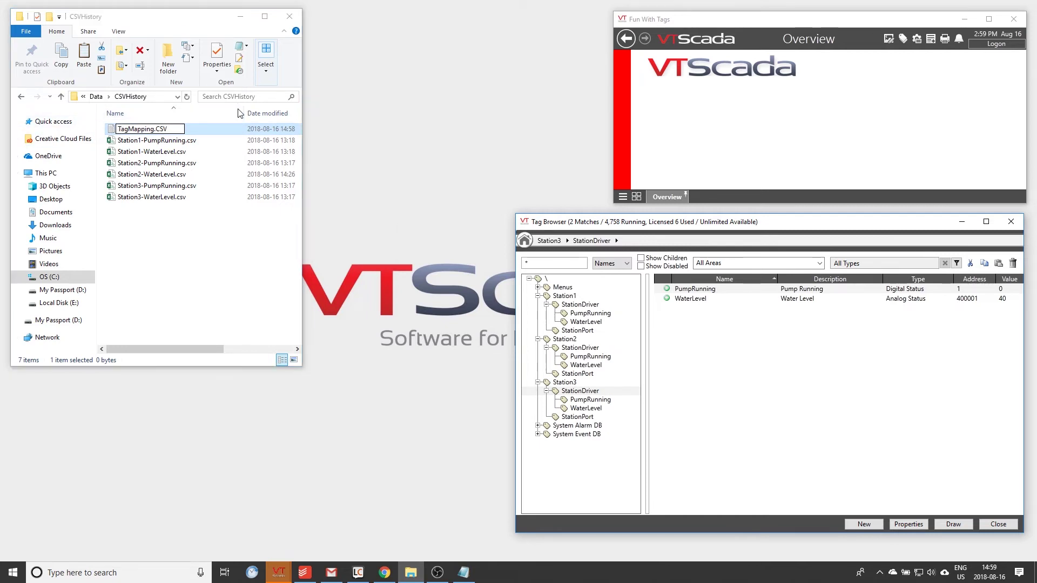
click(565, 290)
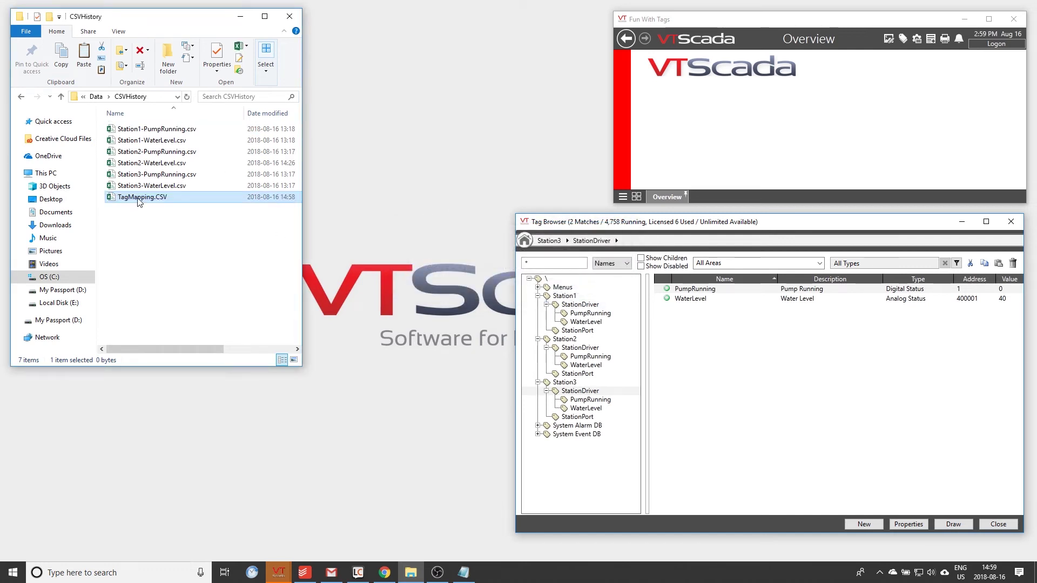
Open TagMapping.CSV in Notepad and move its window so the CSV file list and tag tree can be seen.
right_click(139, 201)
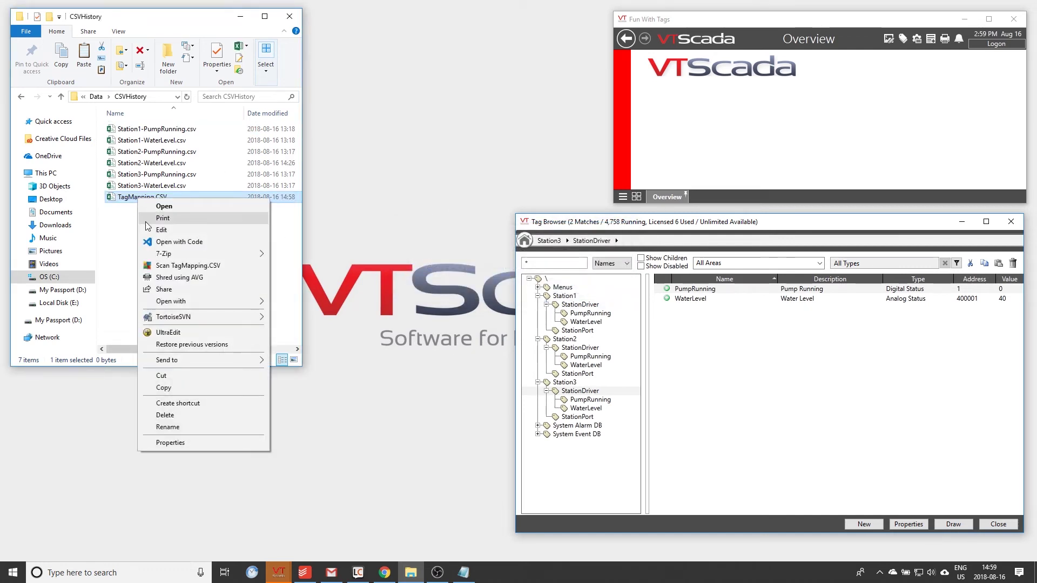
mouse_move(175, 302)
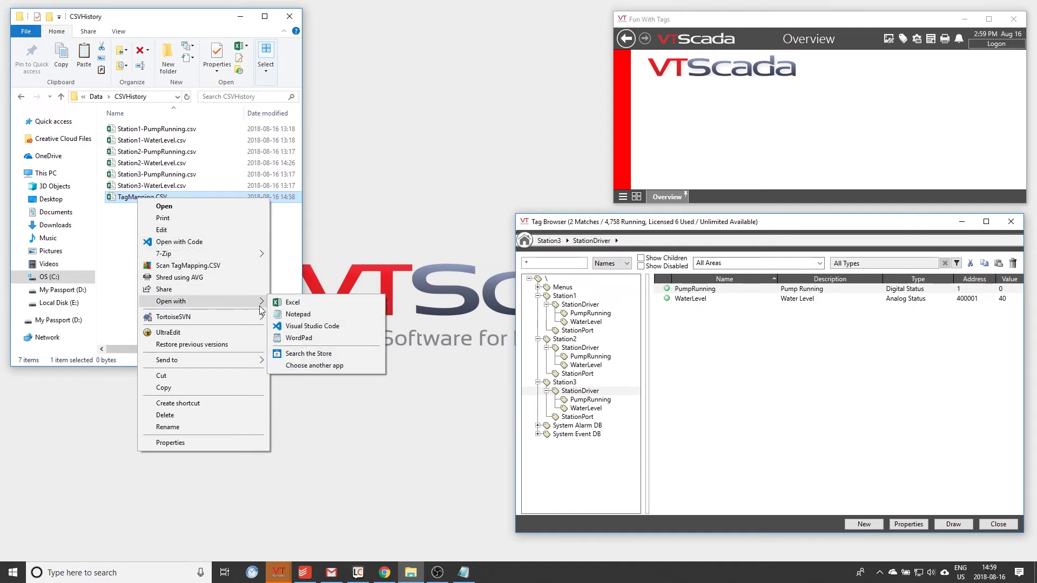
click(287, 318)
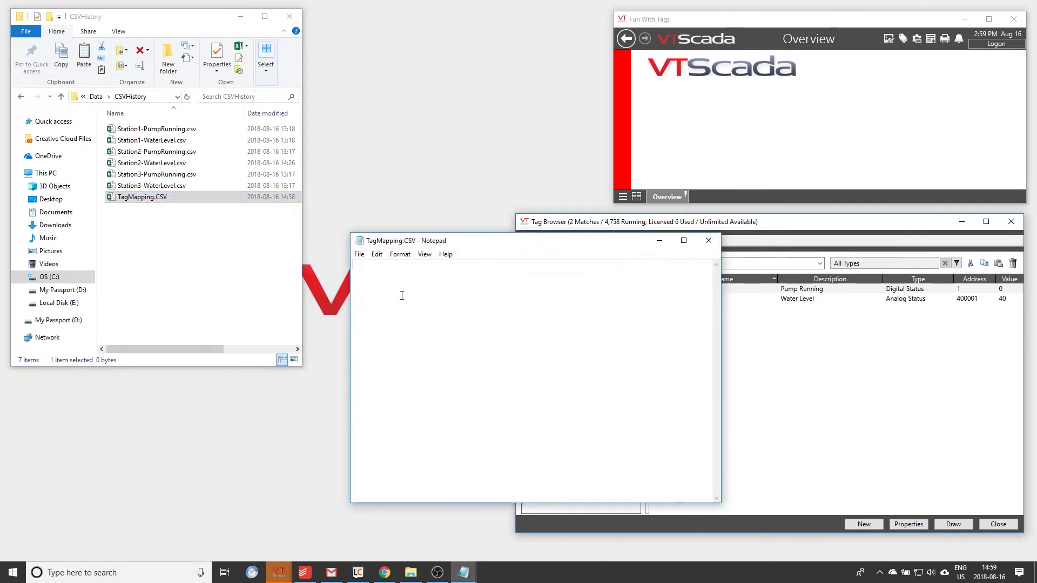
drag(468, 246, 242, 241)
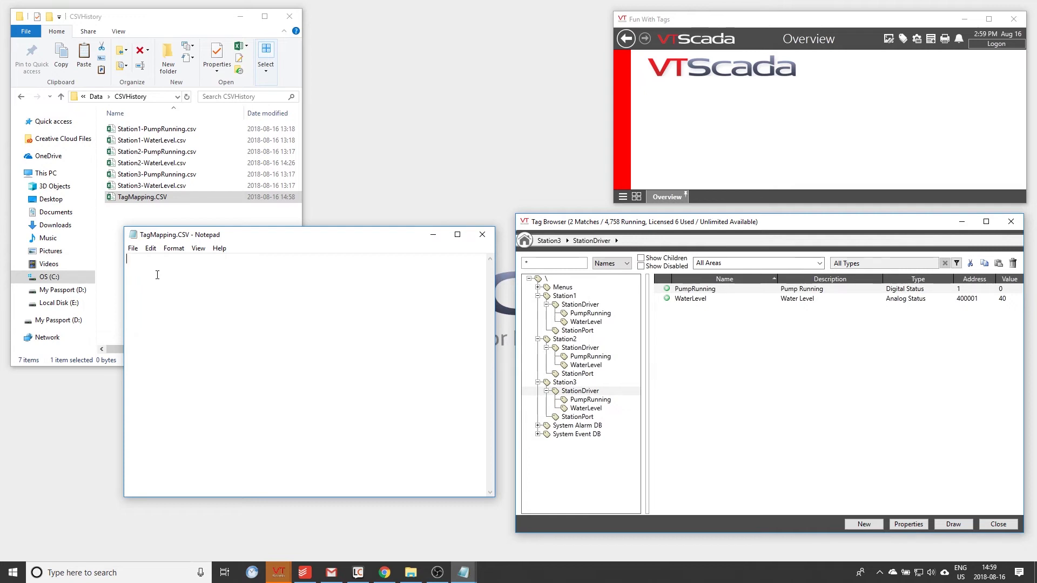
Enter the first mapping line in TagMapping.CSV: Station1-PumpRunning.csv,Station1\StationDriver\PumpRunning.
text(Station1-PumpRunning.csv,)
text(Station)
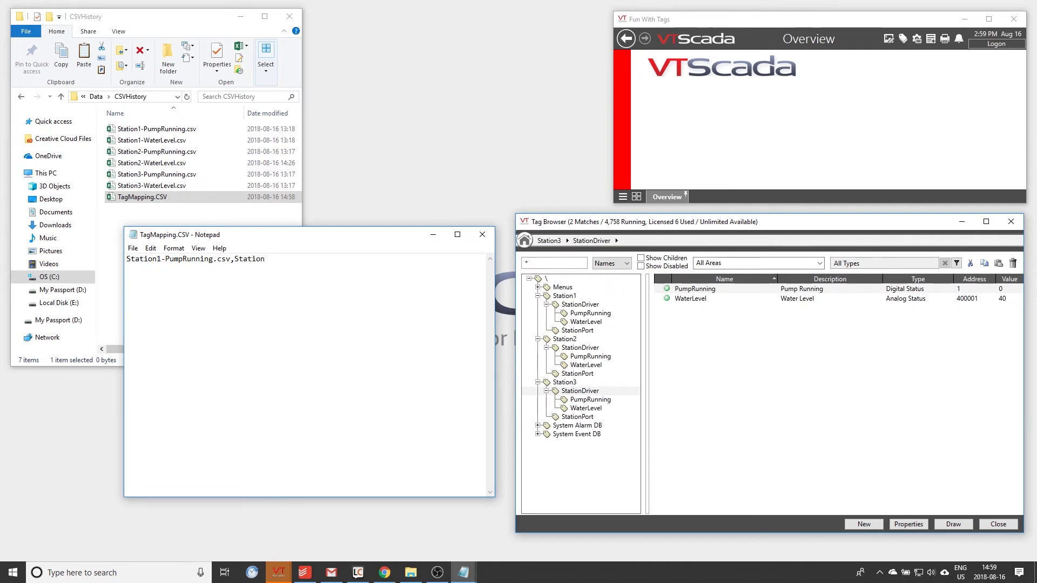
text(1\StationDriver)
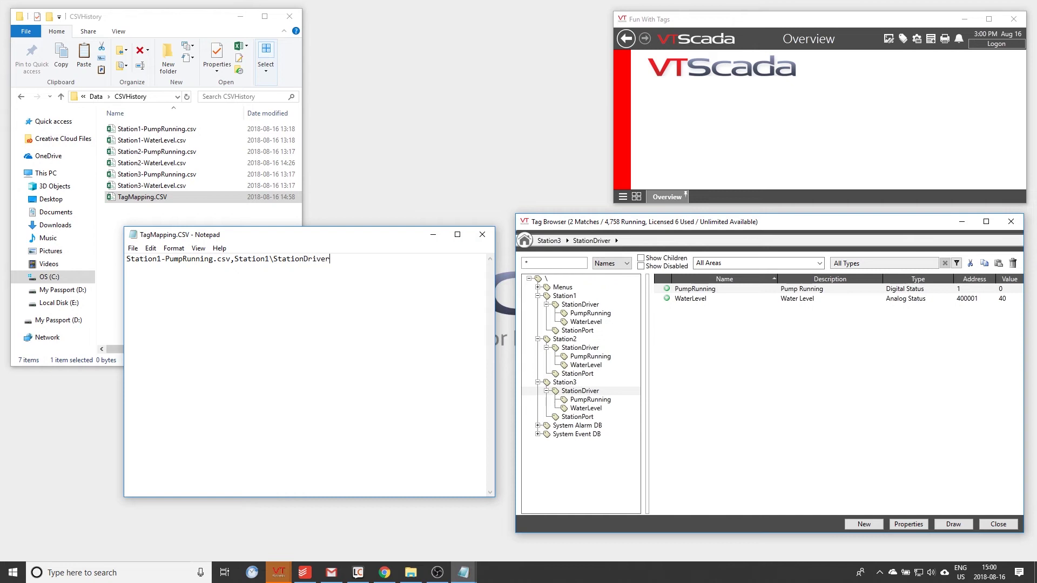
text(\PumpRunning)
Duplicate the Station1 PumpRunning mapping entry onto a second line.
drag(386, 261, 128, 259)
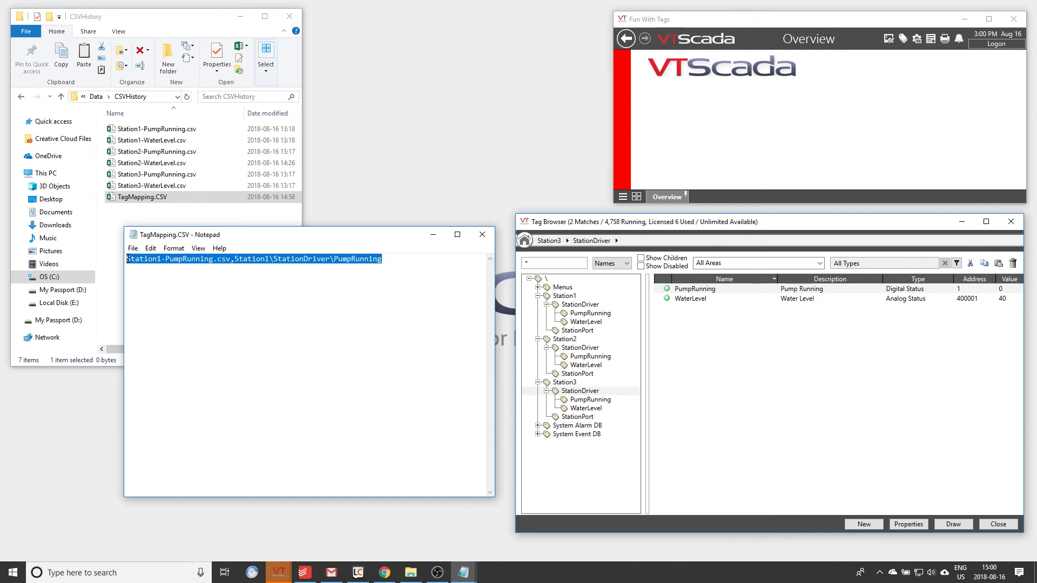
key(ctrl+c)
click(153, 273)
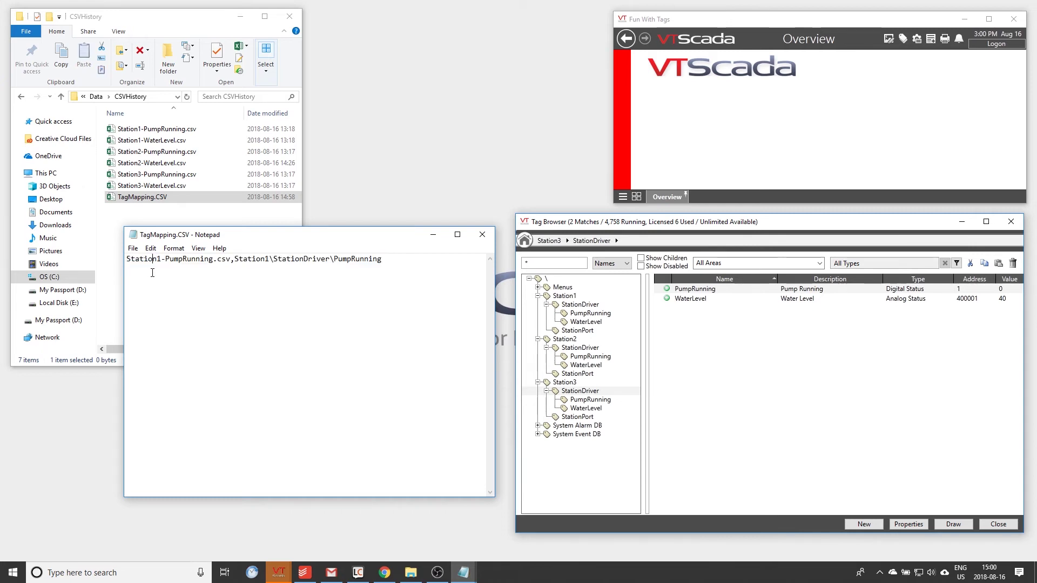
key(Return)
key(ctrl+v)
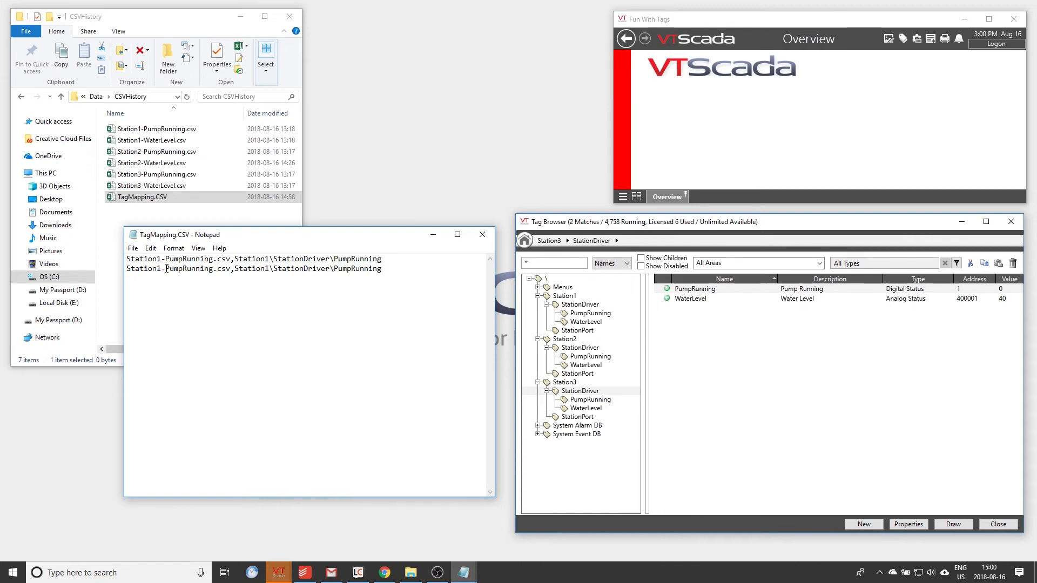
Change the second mapping line to Station1-WaterLevel.csv,Station1\StationDriver\WaterLevel.
drag(165, 270, 214, 271)
text(WaterLevel)
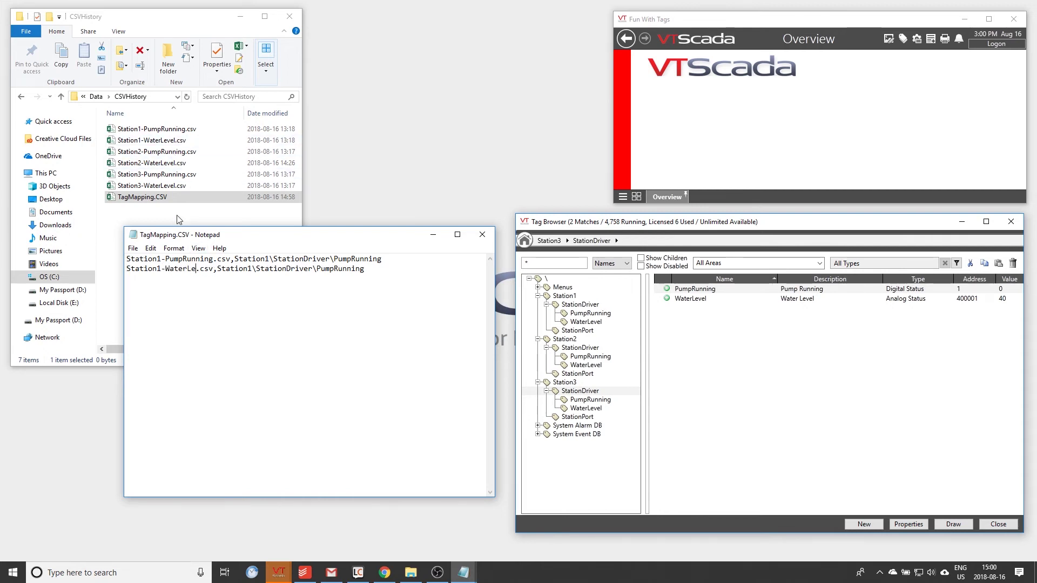
key(Right)
key(Right)
key(Right)
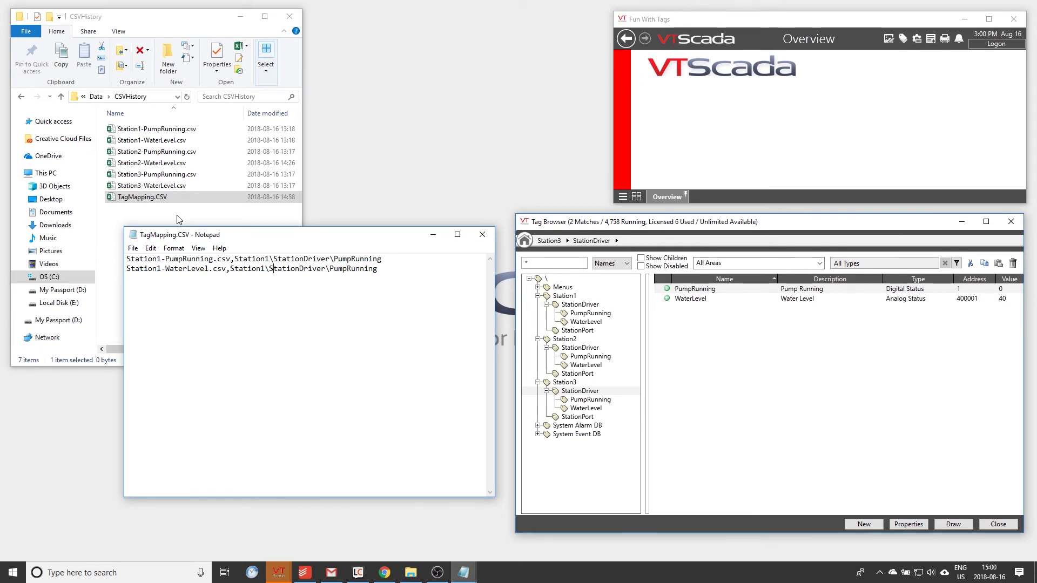
key(Right)
key(Right)
key(Right)
key(Right)
key(Right)
key(Right)
key(Right)
key(Right)
key(Right)
key(Right)
key(Right)
key(Right)
key(Right)
key(Right)
key(shift+Right)
key(shift+Right)
key(shift+Right)
key(shift+Right)
key(shift+Right)
key(shift+Right)
key(shift+Right)
key(shift+Right)
key(shift+Right)
key(shift+Right)
key(shift+Right)
text(WaterLevel)
Copy the two Station1 mapping lines and paste them twice below, making six lines.
drag(374, 275, 125, 257)
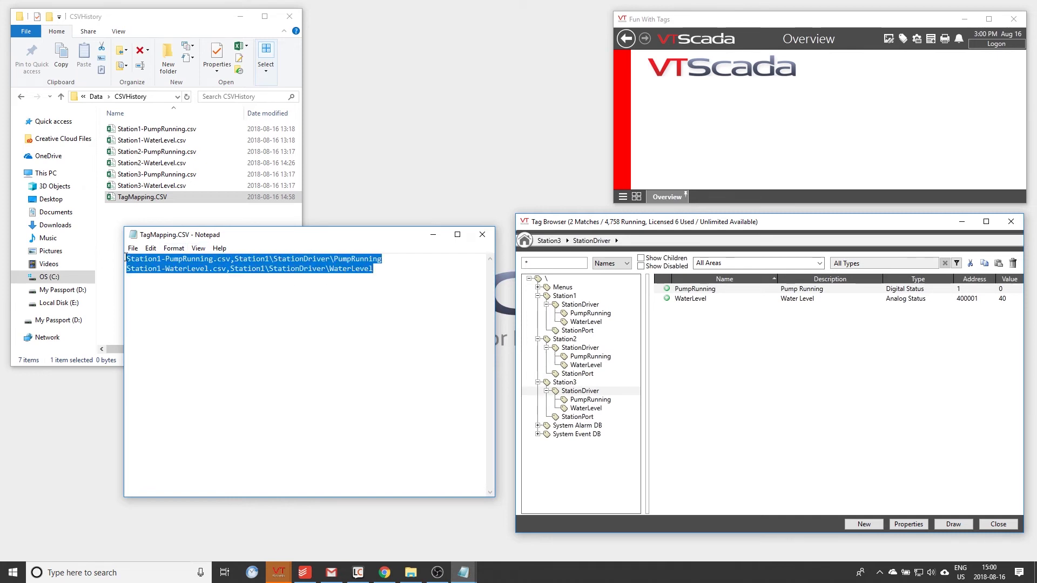
click(386, 271)
key(Return)
key(ctrl+v)
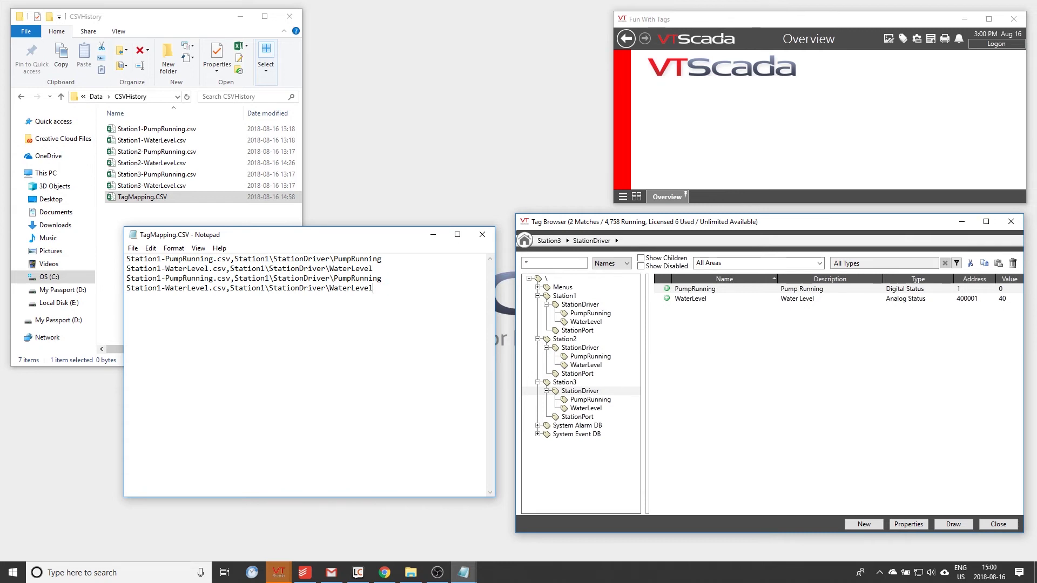
key(ctrl+v)
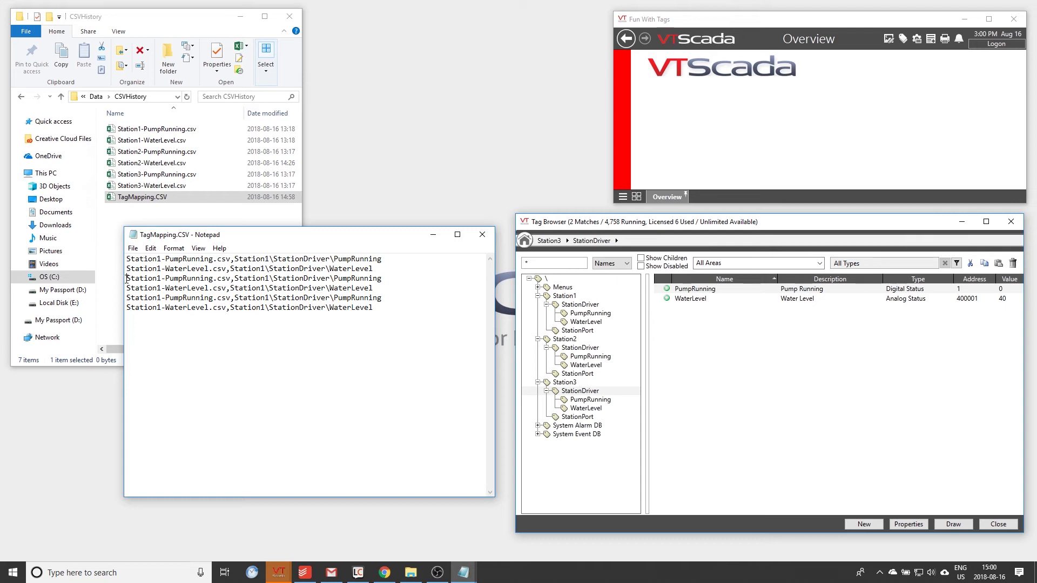
Renumber the file names and tag paths to Station2 in lines three and four and Station3 in lines five and six, and save TagMapping.CSV.
click(161, 279)
key(BackSpace)
text(2)
drag(270, 278, 260, 288)
text(2)
text(2)
text(3)
click(278, 307)
key(shift+Up)
key(shift+Down)
key(ctrl+s)
Copy the six station CSV files and TagMapping.CSV from CSVHistory into the FunWithTags application folder.
click(144, 199)
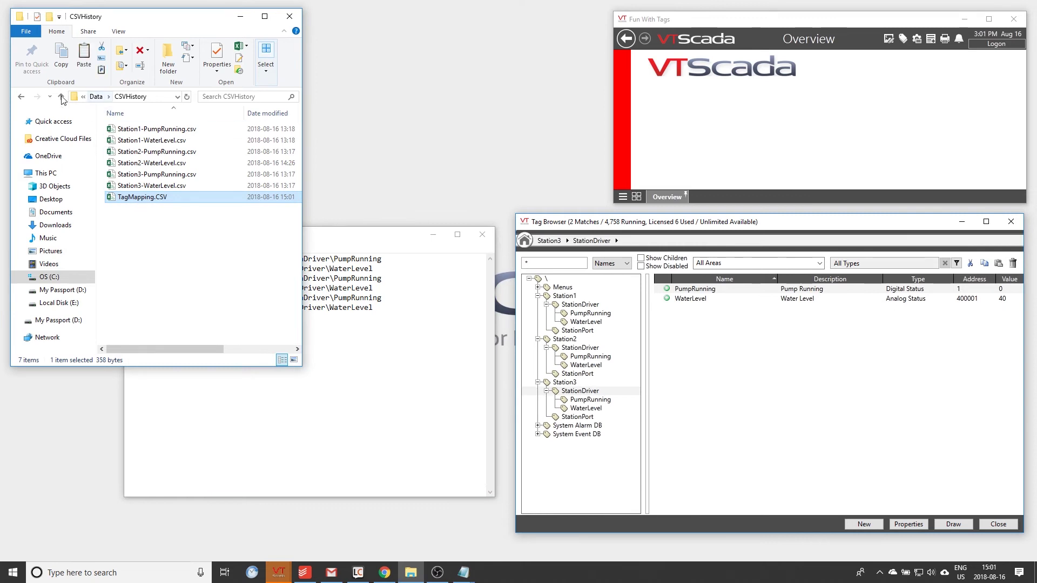
click(84, 98)
click(105, 109)
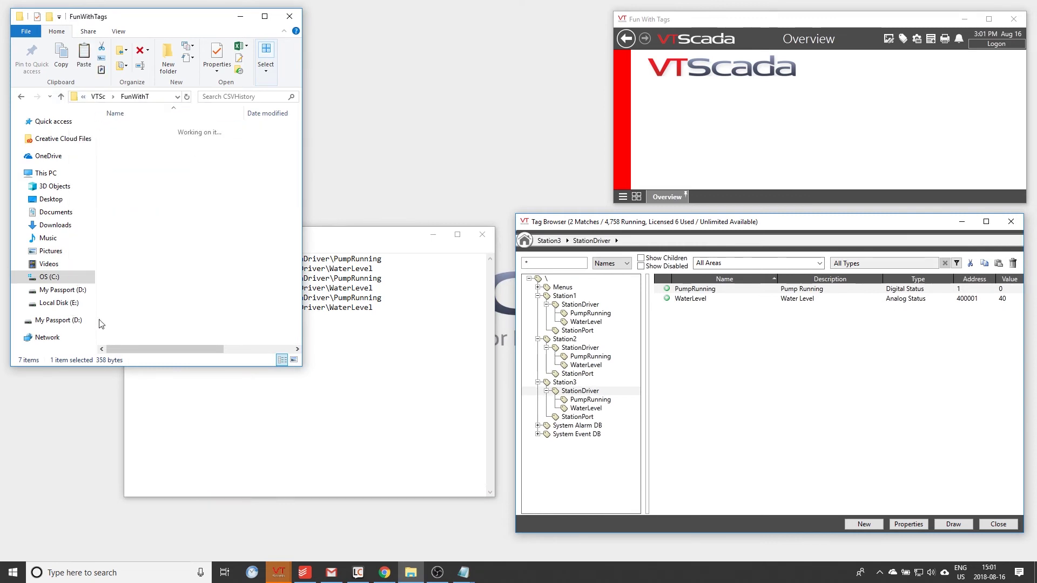
key(ctrl+v)
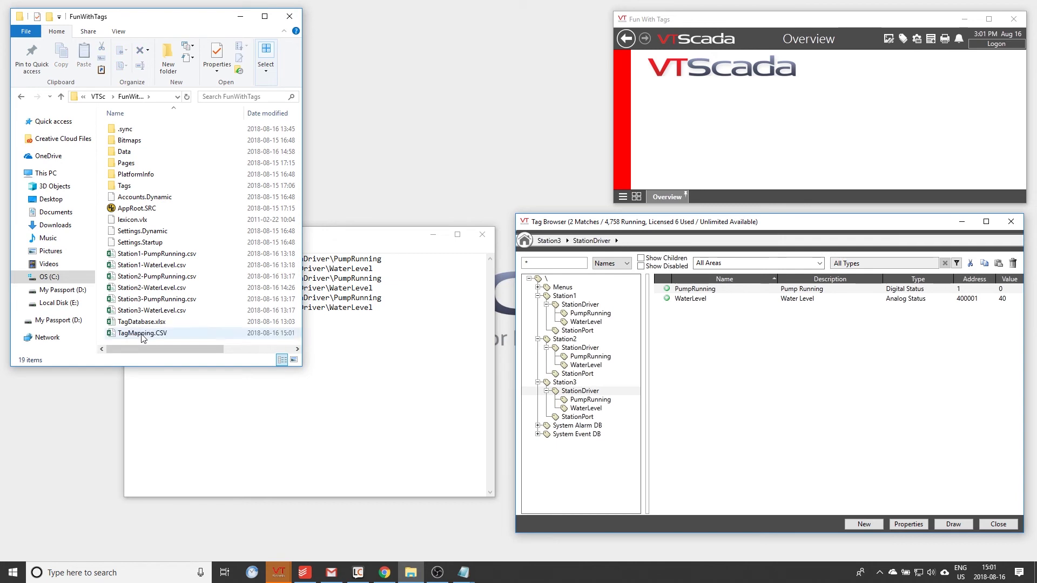
Return to the CSVHistory folder inside Data and open Station3-WaterLevel.csv in Notepad.
double_click(131, 151)
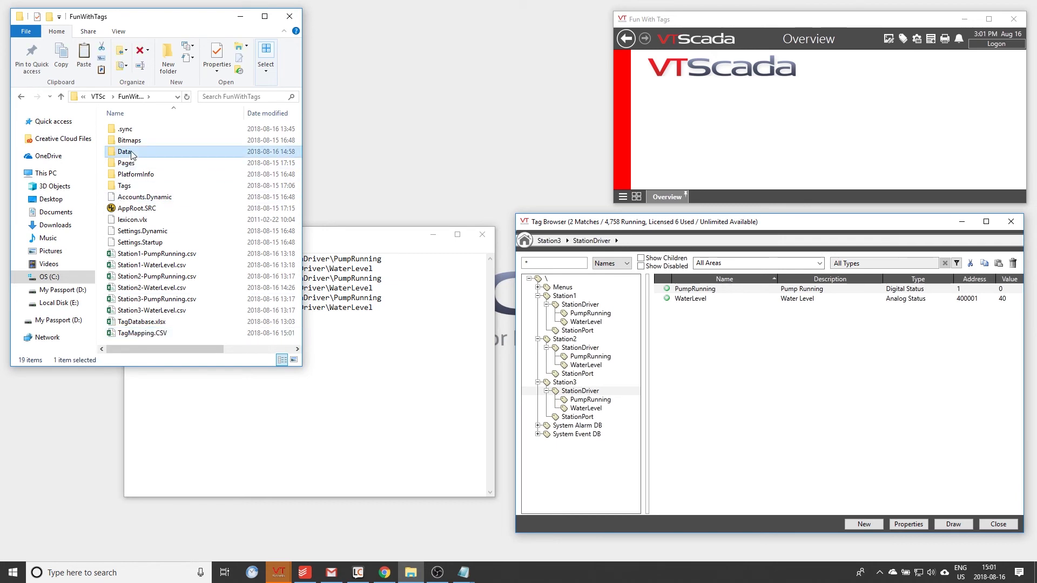
double_click(128, 153)
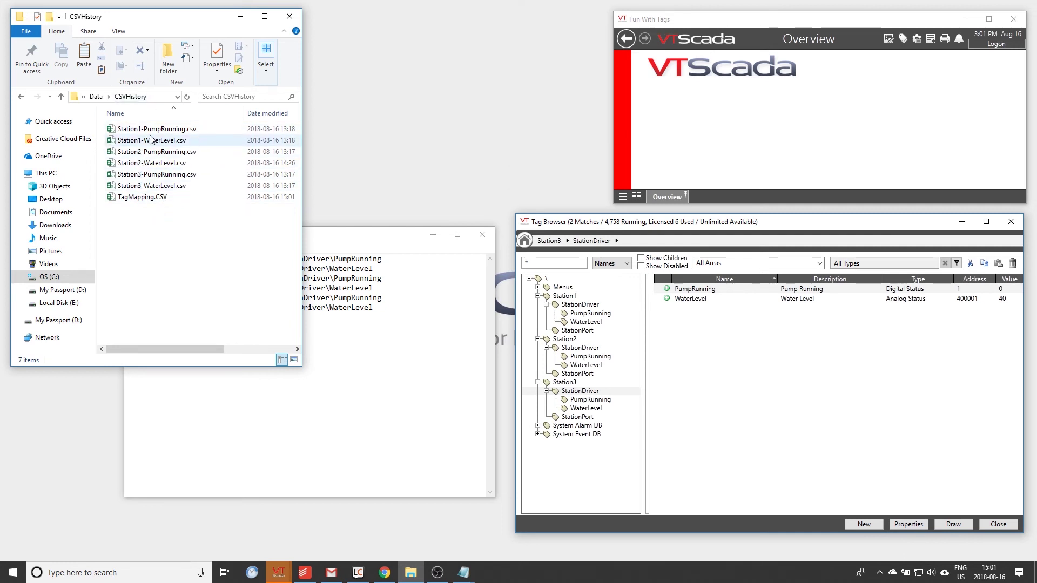
right_click(153, 187)
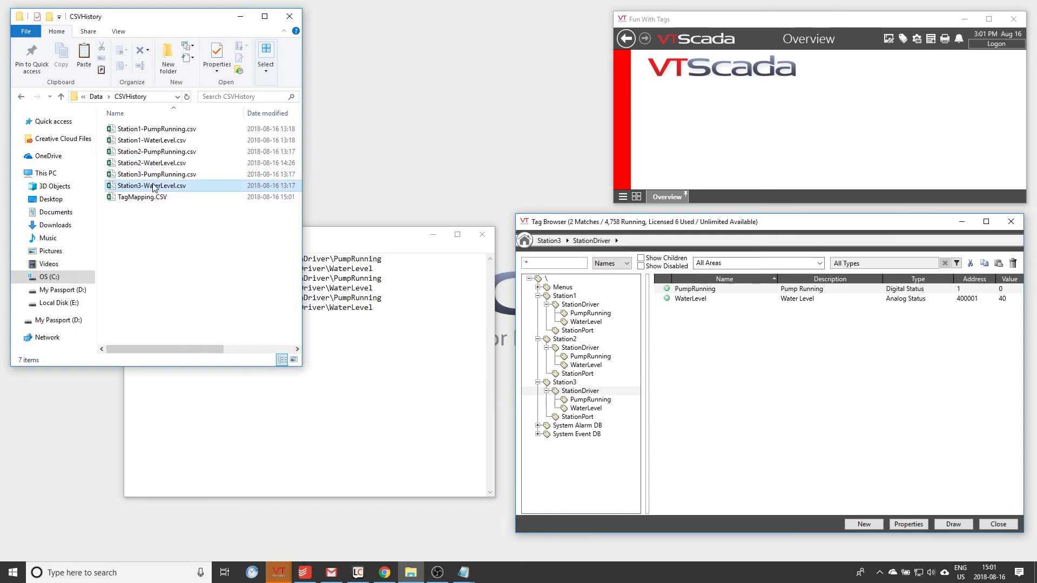
mouse_move(187, 294)
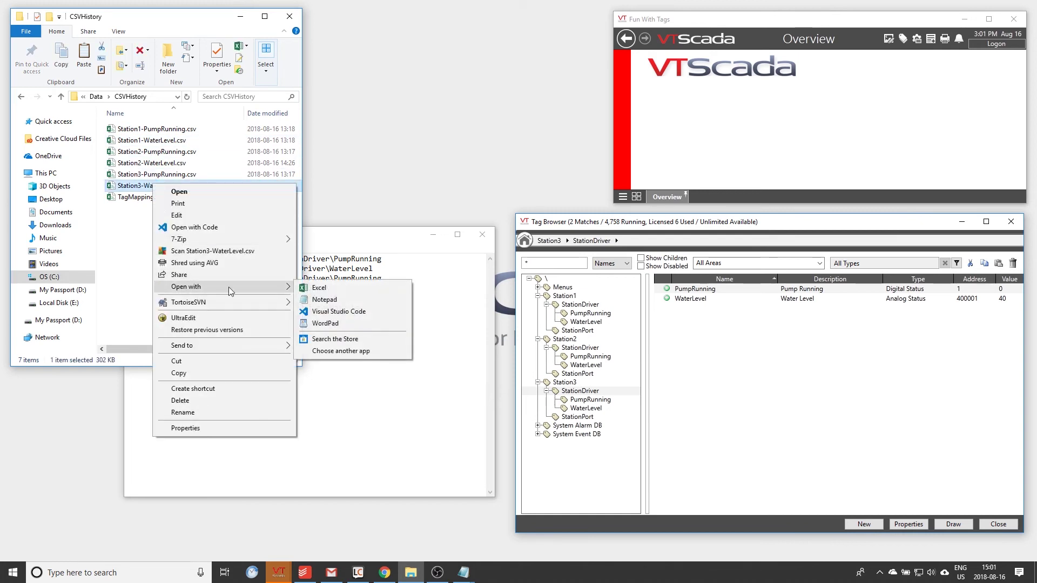
click(321, 301)
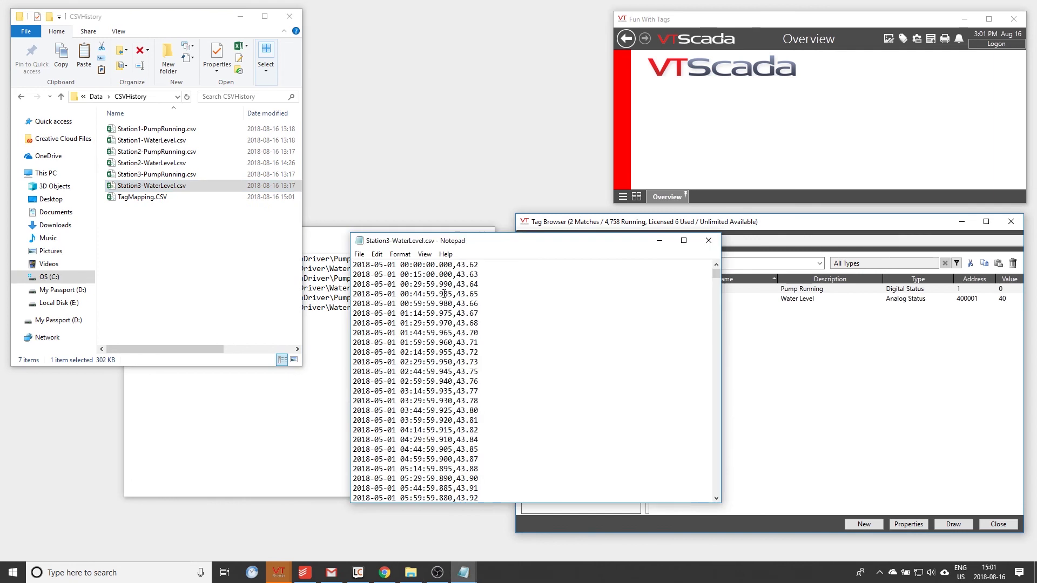
Review the timestamp and value rows in Station3-WaterLevel.csv, and close both it and TagMapping.CSV.
drag(352, 264, 470, 441)
click(414, 391)
drag(715, 275, 714, 243)
click(713, 241)
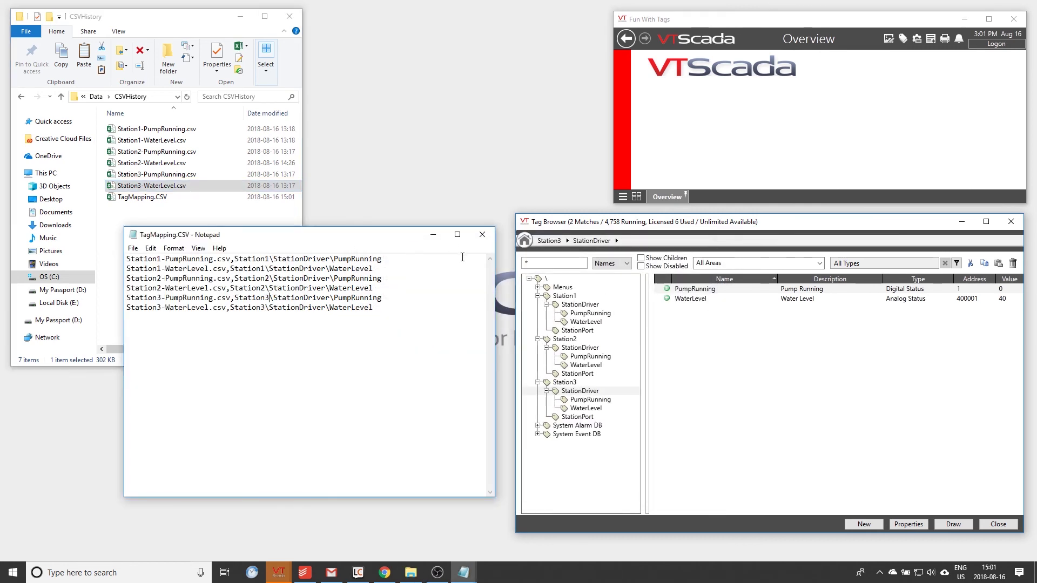
click(483, 235)
click(142, 237)
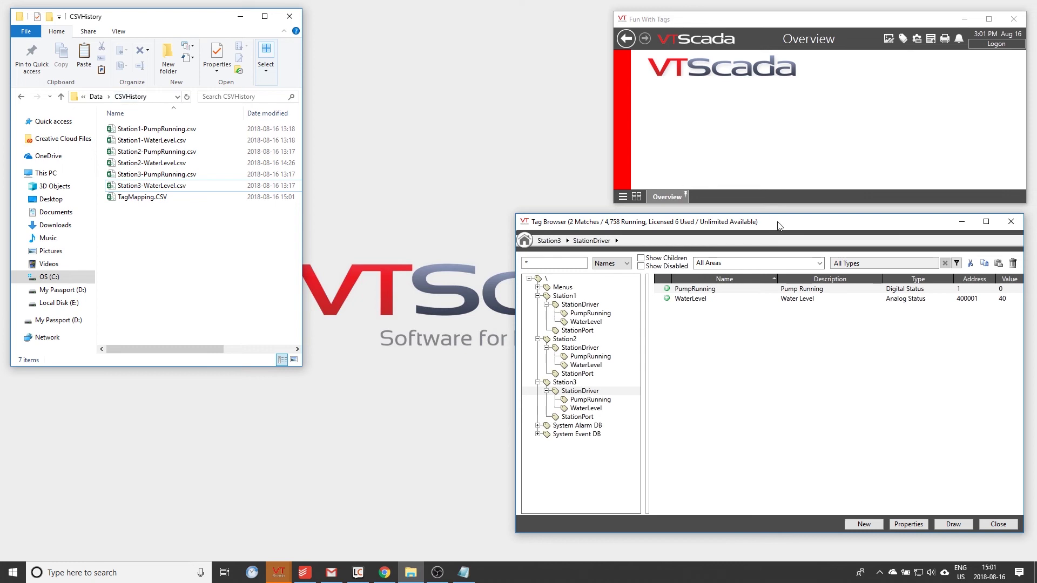
Close the Tag Browser and stop the Fun With Tags application, confirming the stop.
click(1007, 232)
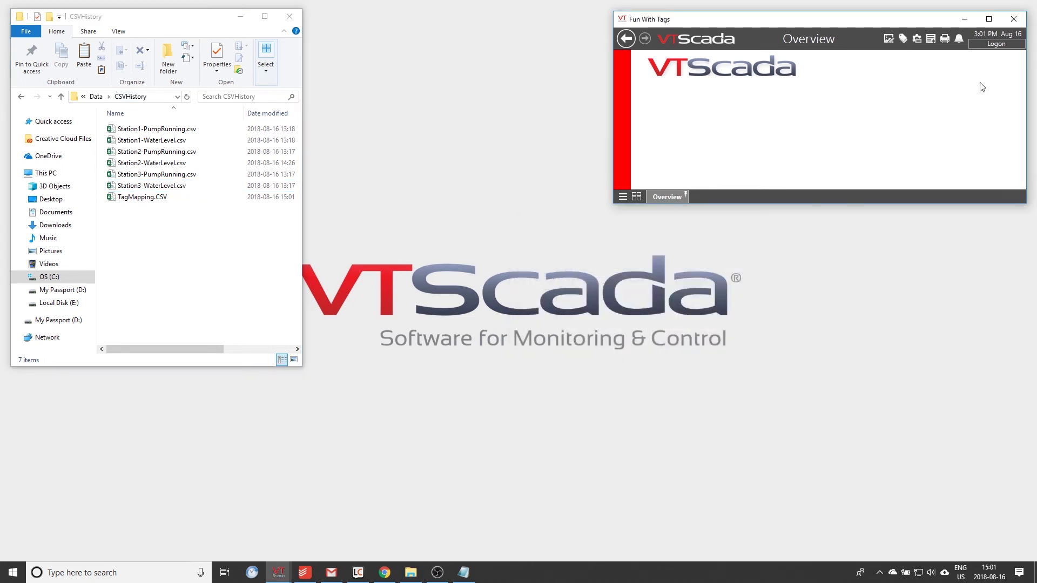
click(1014, 19)
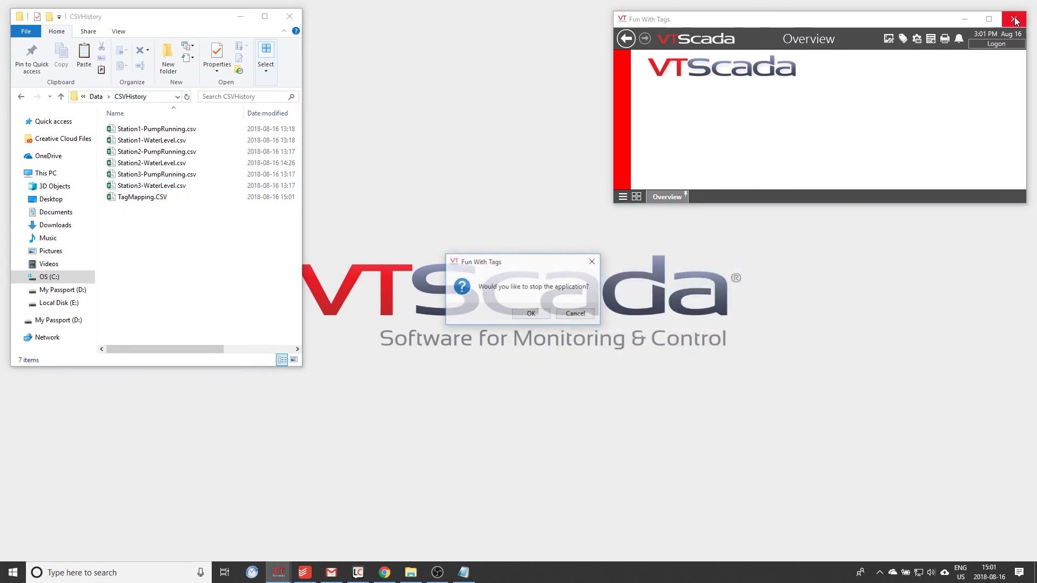
click(531, 314)
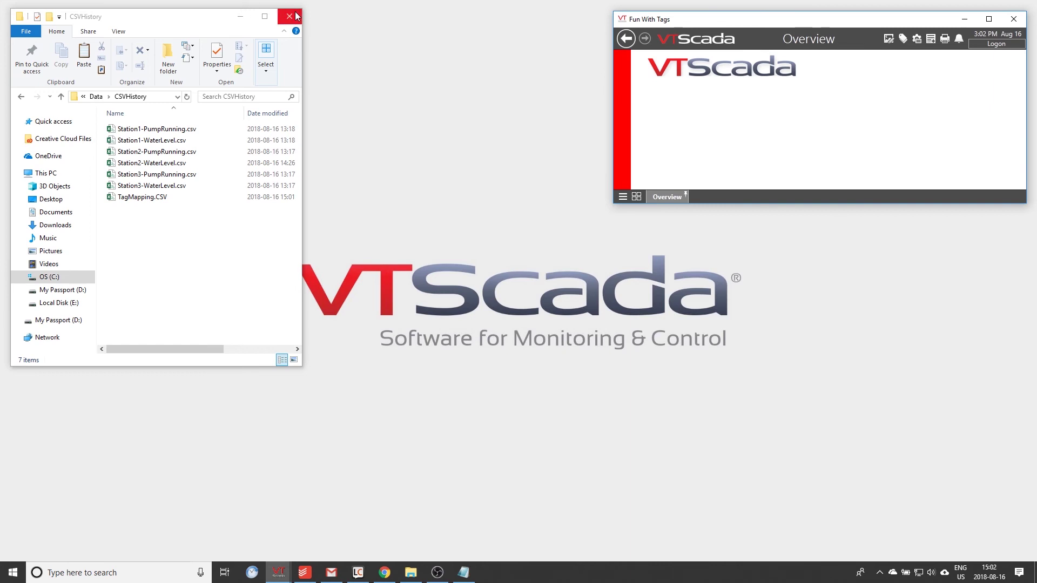